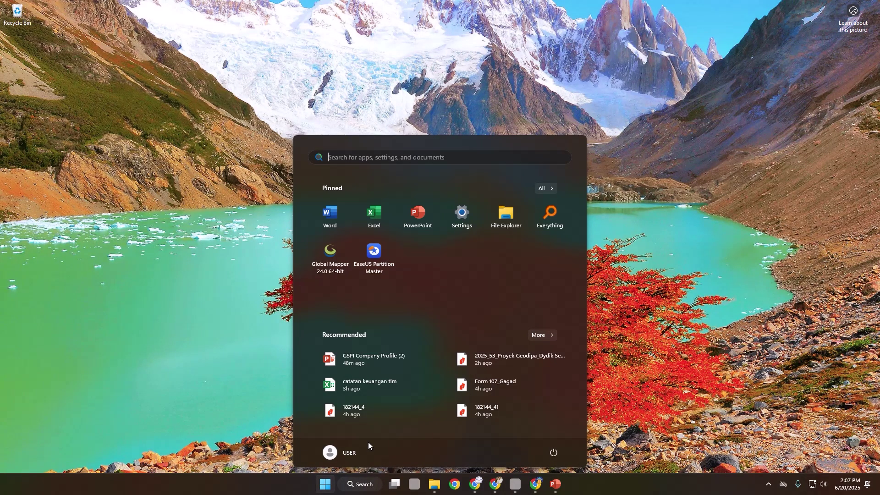
Launch Global Mapper 24.0 64-bit and narrow the Control Center to give the map view more room
{"action": "type", "text": "globa"}
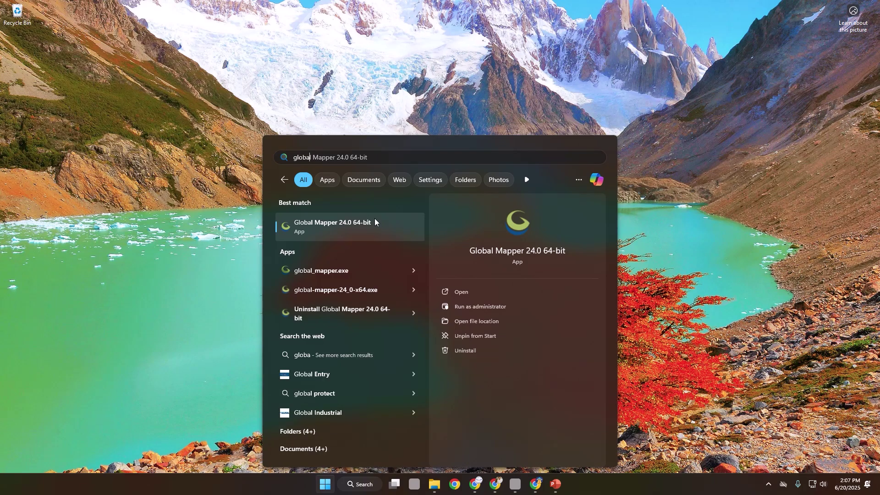
{"action": "left_click", "coordinate": [345, 227]}
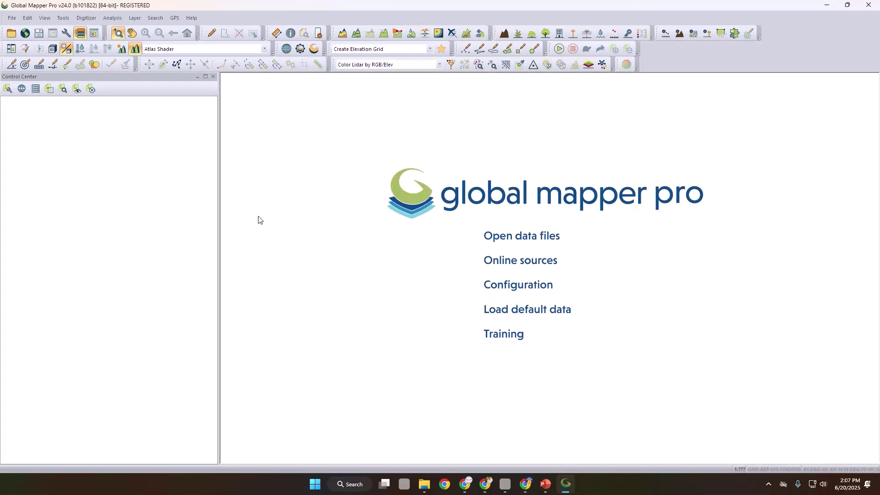
{"action": "left_click_drag", "start_coordinate": [218, 192], "coordinate": [124, 190]}
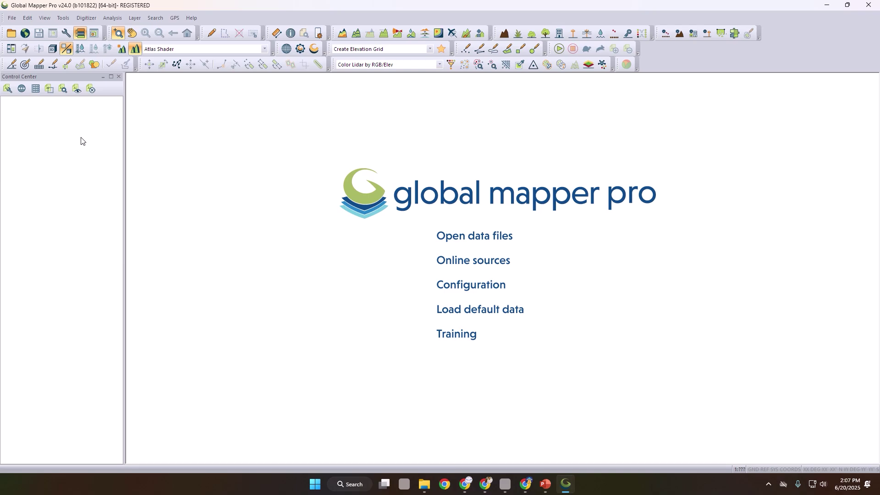
Open the ORTHOMOSAIC CANDI IJO image and the permukiman 4.las point cloud together from the Olah data folder
{"action": "left_click", "coordinate": [7, 32]}
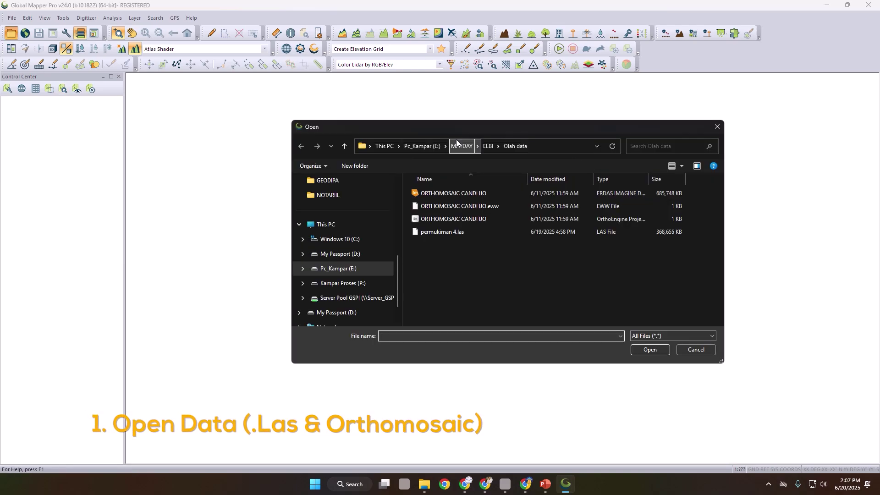
{"action": "left_click_drag", "start_coordinate": [462, 127], "coordinate": [426, 113]}
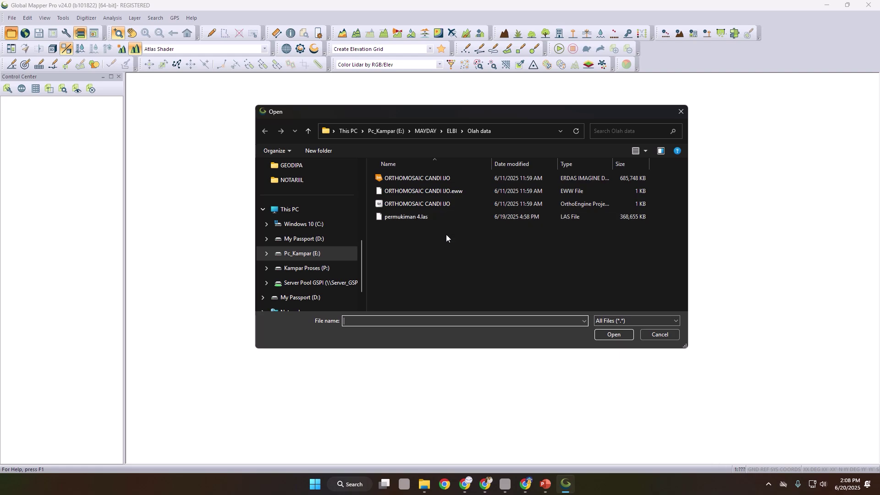
{"action": "left_click", "coordinate": [446, 220]}
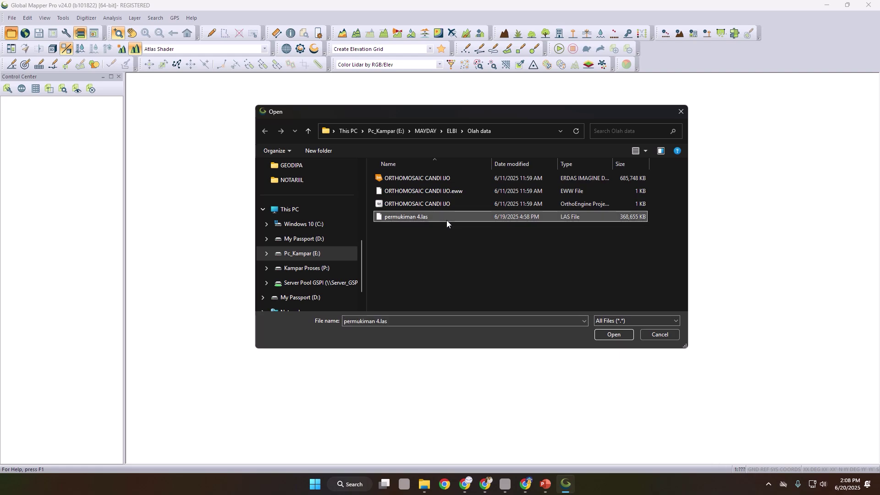
{"action": "left_click", "coordinate": [454, 178], "text": "ctrl"}
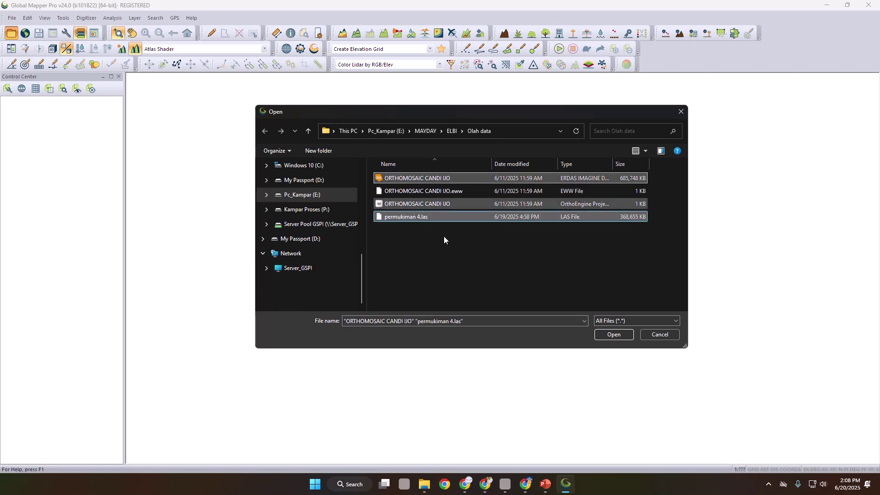
{"action": "left_click", "coordinate": [613, 334]}
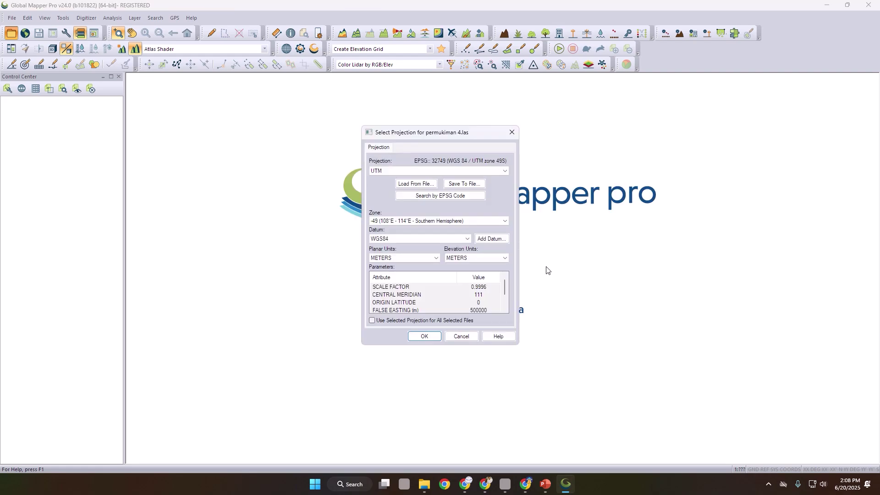
Accept the UTM zone -49 projection with WGS84 datum and meters as units for permukiman 4.las
{"action": "left_click_drag", "start_coordinate": [452, 134], "coordinate": [439, 113]}
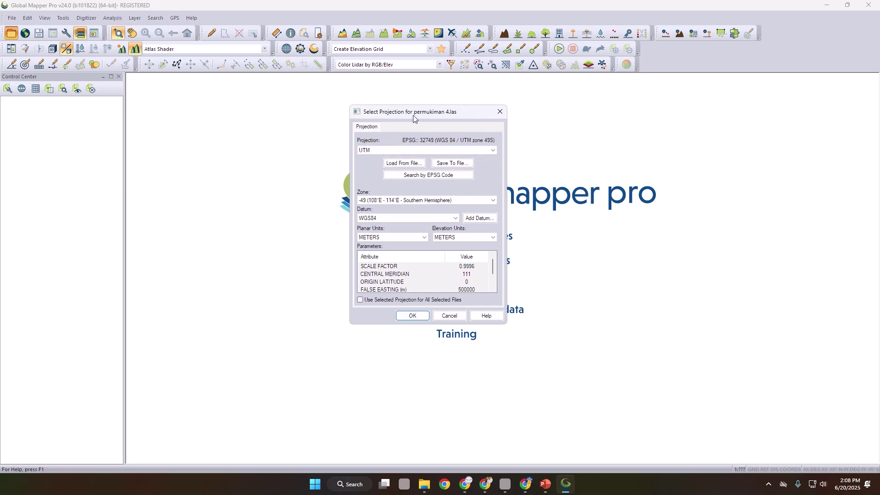
{"action": "left_click_drag", "start_coordinate": [414, 114], "coordinate": [417, 111]}
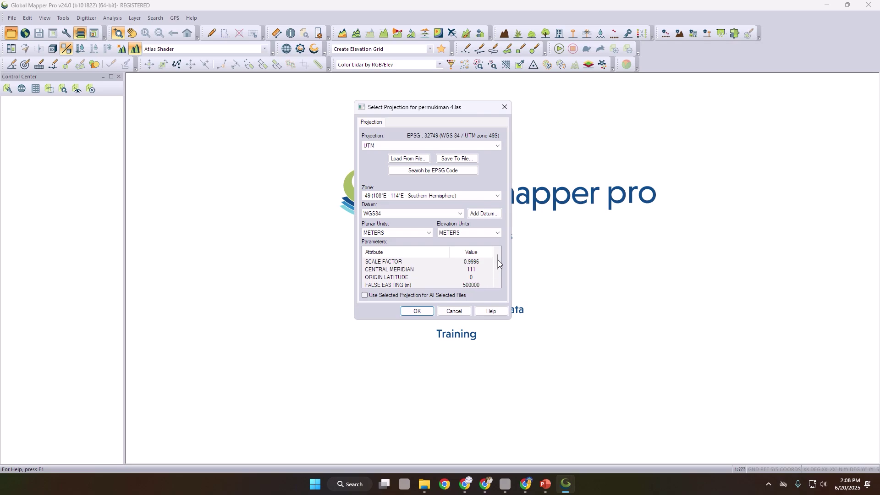
{"action": "left_click", "coordinate": [415, 311]}
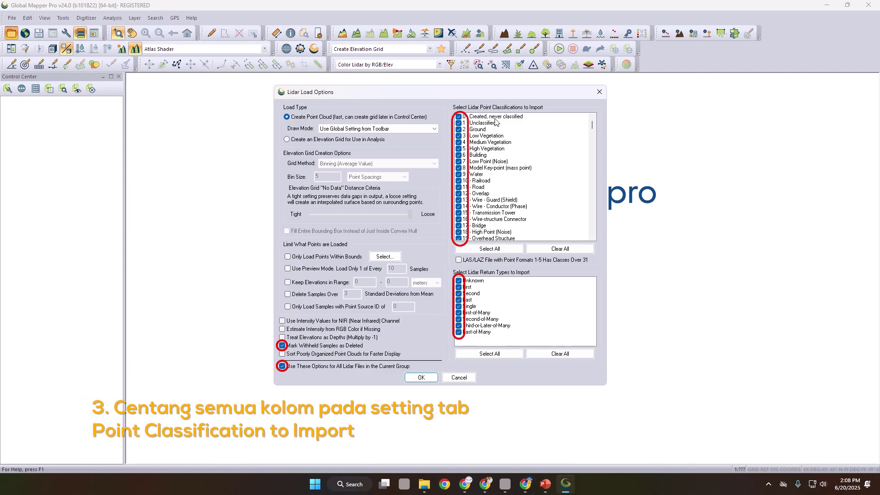
Load the lidar file as a point cloud with all point classifications and all return types included
{"action": "scroll", "coordinate": [495, 121], "scroll_direction": "down", "scroll_amount": 5}
{"action": "scroll", "coordinate": [495, 122], "scroll_direction": "up", "scroll_amount": 5}
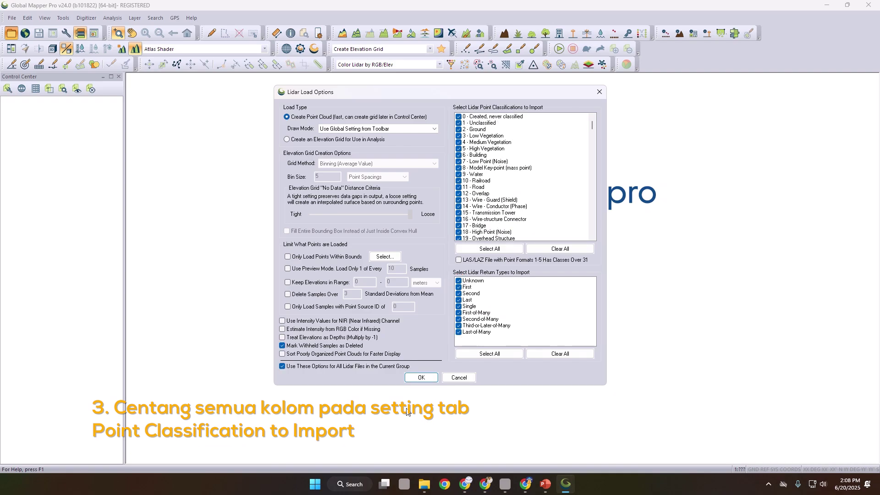
{"action": "left_click", "coordinate": [420, 377]}
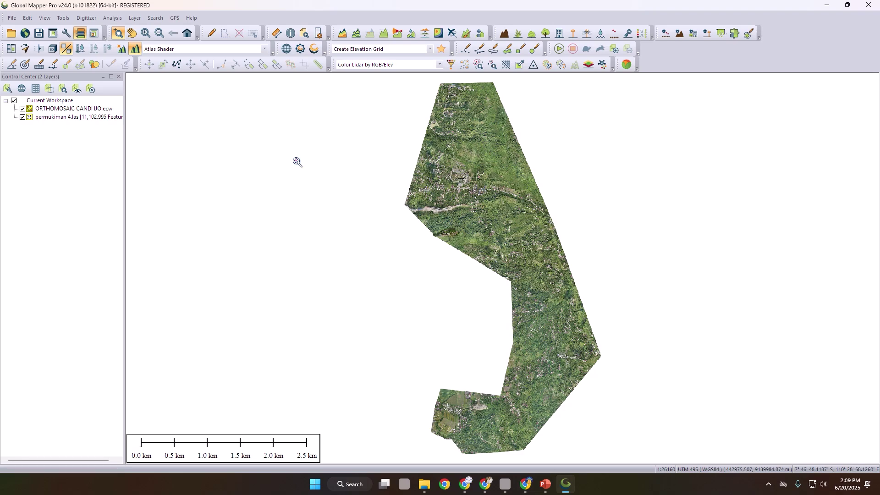
Hide the ORTHOMOSAIC CANDI IJO.ecw layer and inspect the permukiman 4.las point cloud on its own
{"action": "left_click", "coordinate": [22, 109]}
{"action": "left_click", "coordinate": [22, 117]}
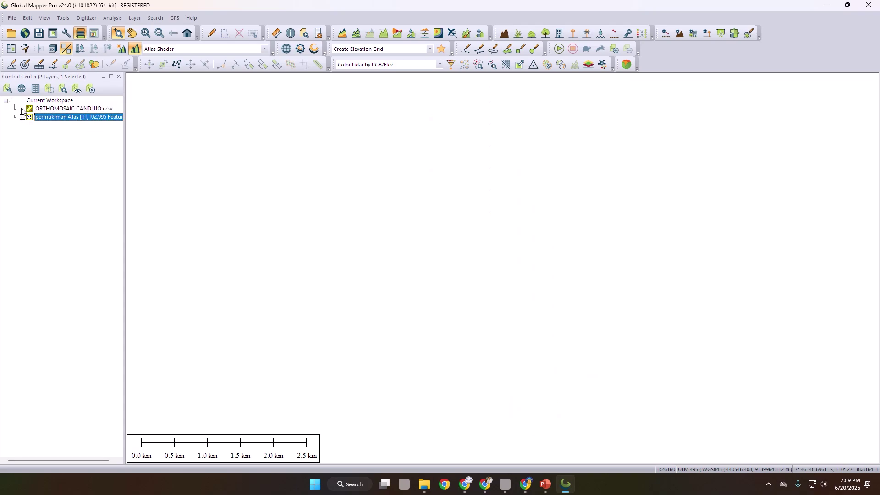
{"action": "left_click", "coordinate": [22, 109]}
{"action": "left_click", "coordinate": [22, 109]}
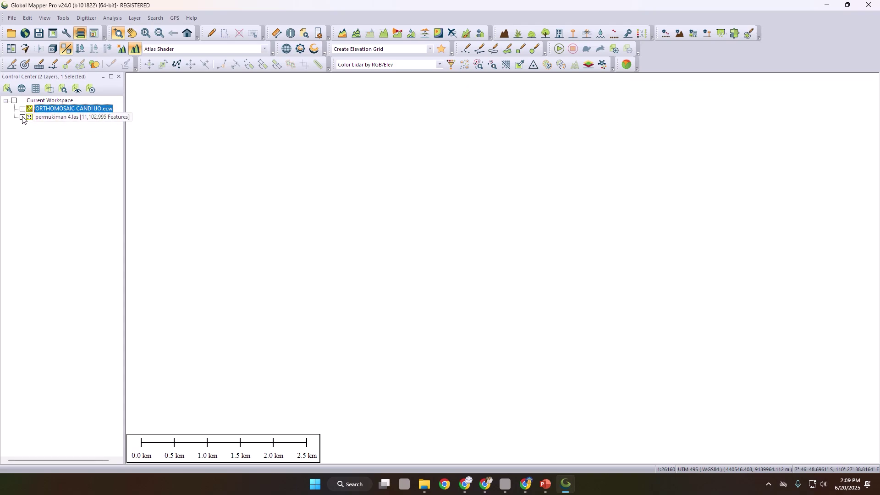
{"action": "left_click", "coordinate": [22, 116]}
{"action": "scroll", "coordinate": [445, 233], "scroll_direction": "up", "scroll_amount": 10}
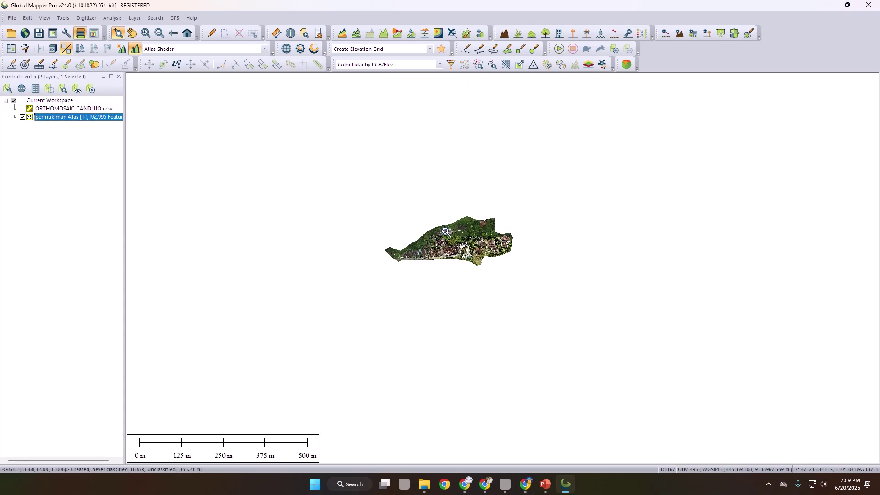
{"action": "scroll", "coordinate": [445, 236], "scroll_direction": "up", "scroll_amount": 3}
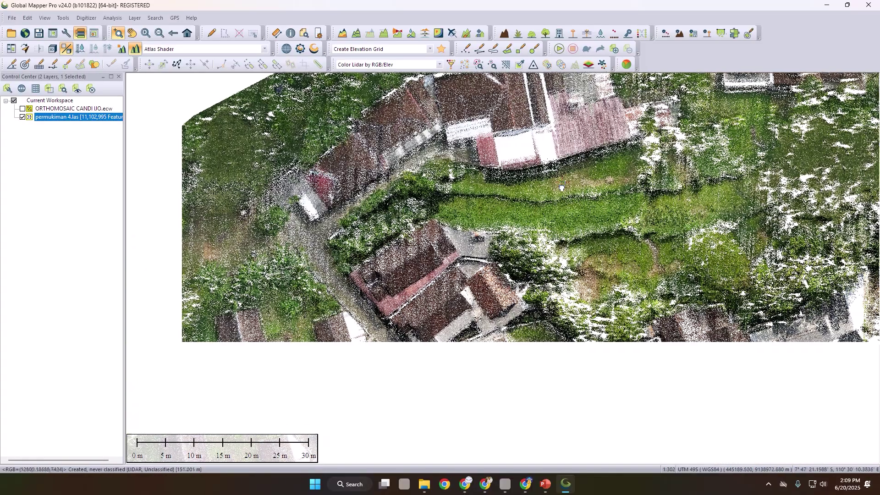
{"action": "scroll", "coordinate": [435, 301], "scroll_direction": "down", "scroll_amount": 6}
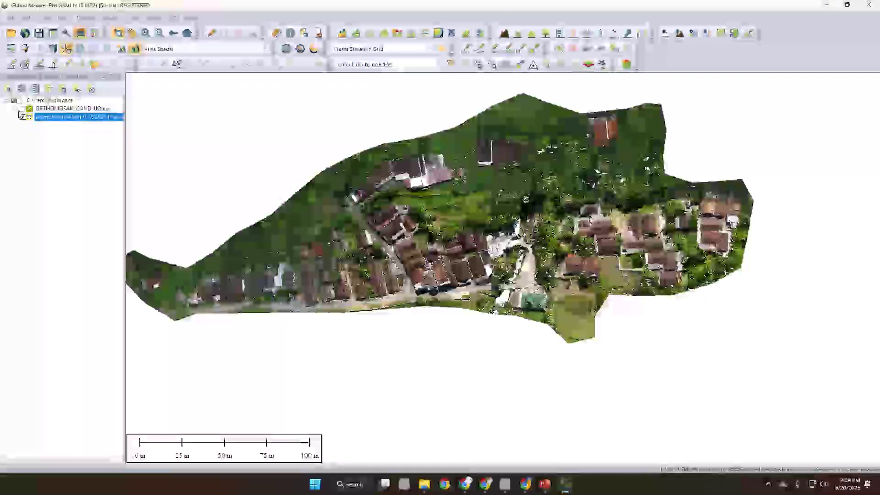
Show the orthomosaic layer again and move it below permukiman 4.las in the layer order
{"action": "left_click", "coordinate": [23, 109]}
{"action": "left_click", "coordinate": [43, 117]}
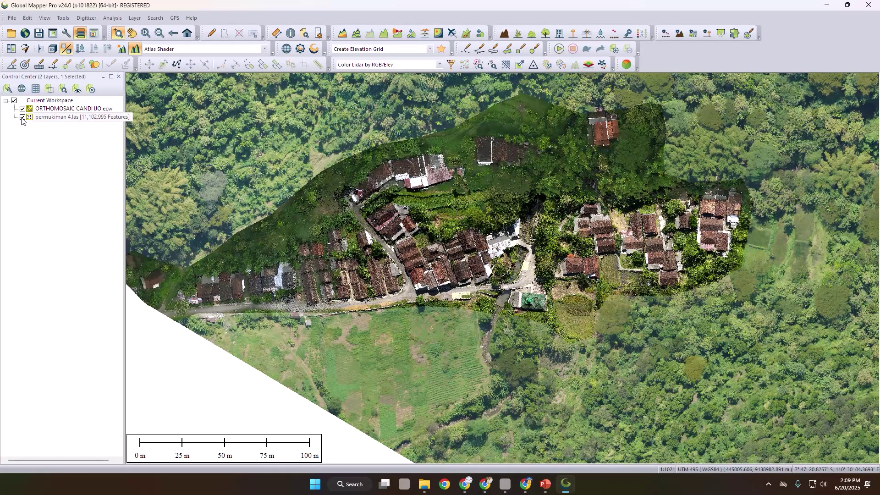
{"action": "left_click", "coordinate": [49, 111]}
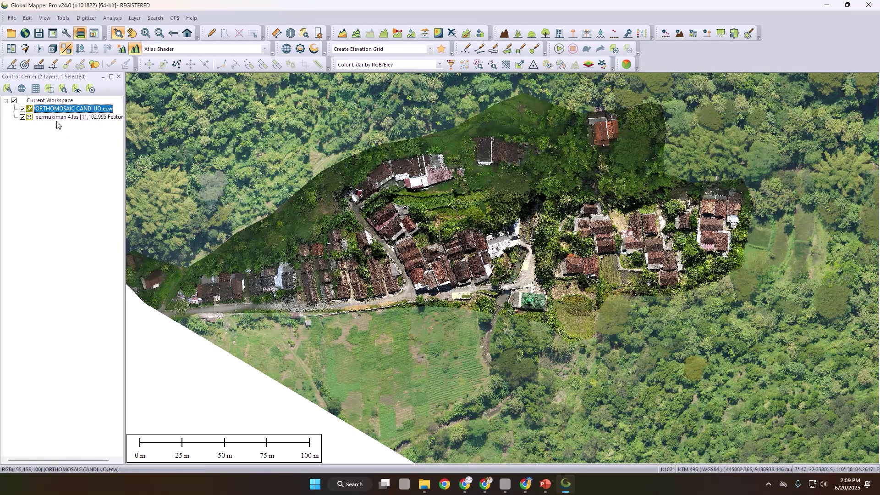
{"action": "left_click_drag", "start_coordinate": [60, 114], "coordinate": [60, 128]}
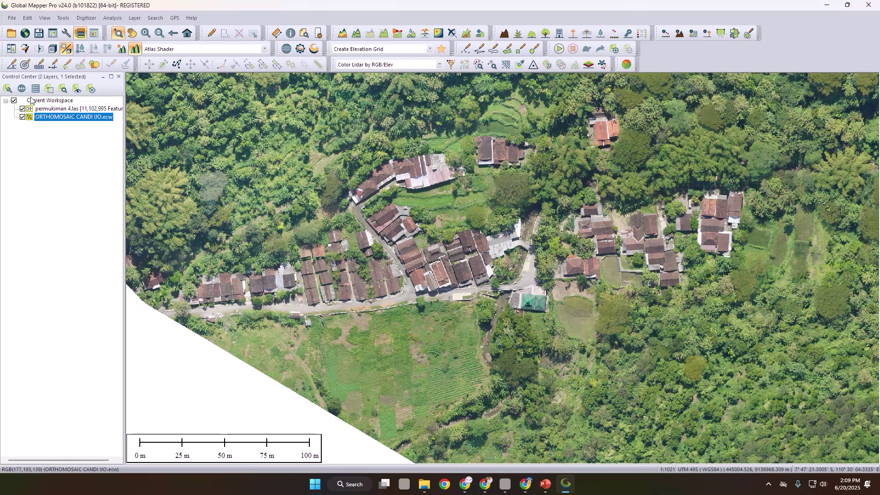
Move the orthomosaic layer back above permukiman 4.las and hide it
{"action": "left_click", "coordinate": [49, 117]}
{"action": "left_click_drag", "start_coordinate": [48, 118], "coordinate": [48, 109]}
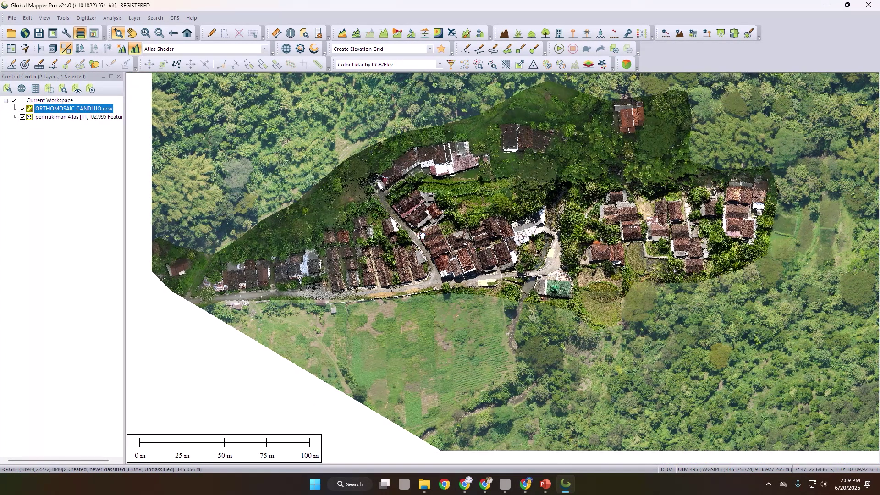
{"action": "left_click", "coordinate": [22, 109]}
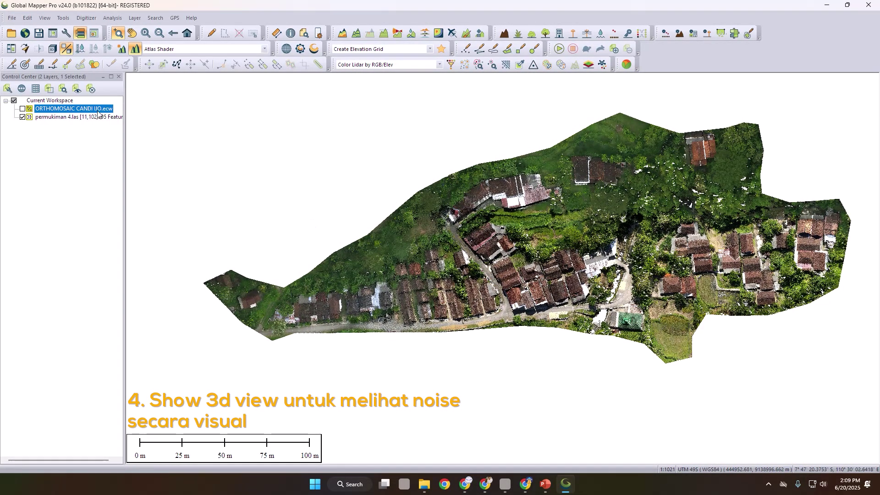
Examine the point cloud in the 3D viewer from above and from the side for stray noise points, and close the viewer
{"action": "left_click", "coordinate": [52, 50]}
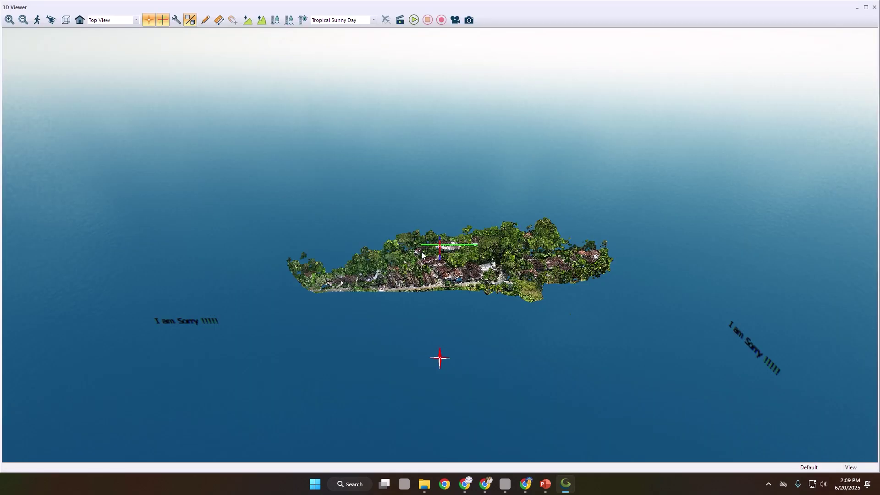
{"action": "scroll", "coordinate": [459, 259], "scroll_direction": "up", "scroll_amount": 1}
{"action": "scroll", "coordinate": [457, 260], "scroll_direction": "up", "scroll_amount": 2}
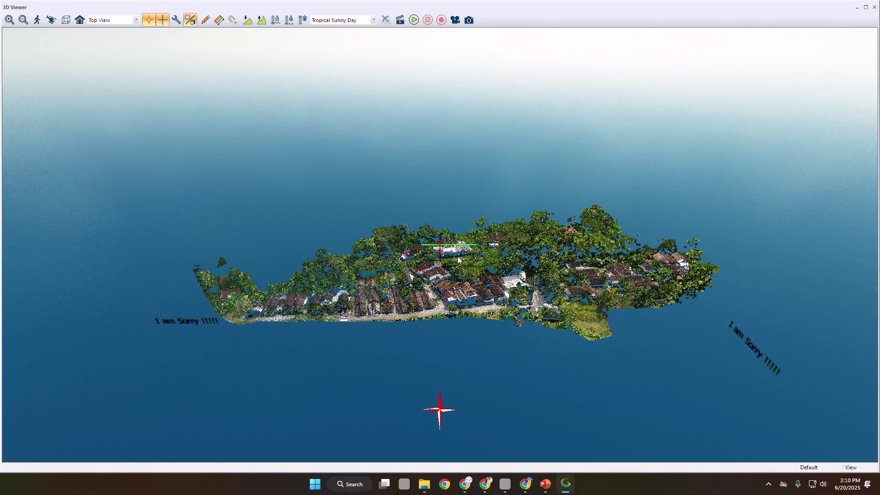
{"action": "scroll", "coordinate": [457, 260], "scroll_direction": "up", "scroll_amount": 2}
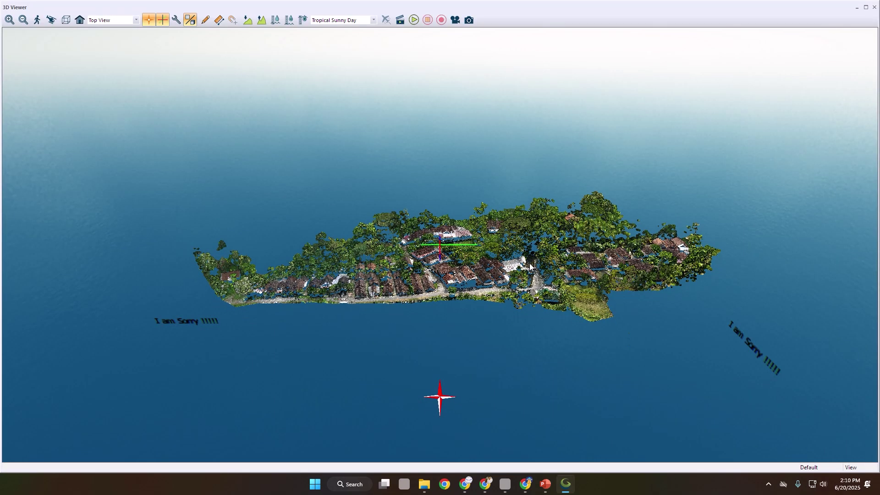
{"action": "left_click_drag", "start_coordinate": [531, 264], "coordinate": [536, 147]}
{"action": "left_click_drag", "start_coordinate": [527, 205], "coordinate": [467, 201]}
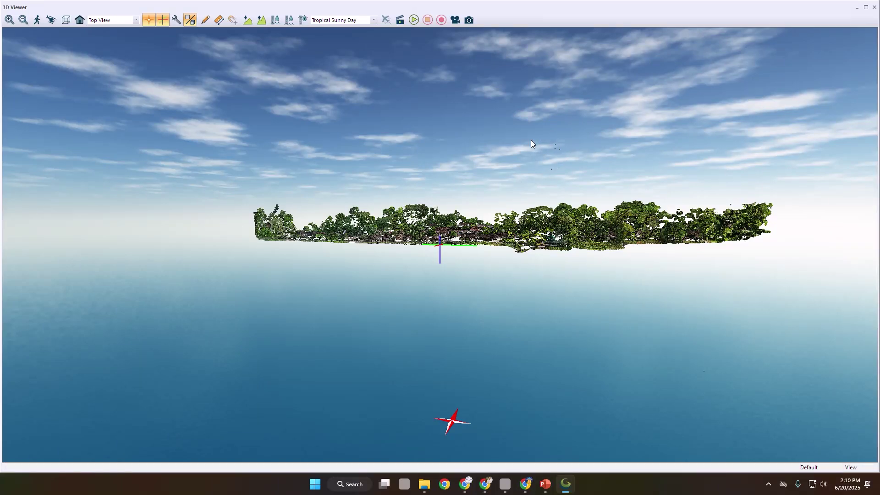
{"action": "left_click_drag", "start_coordinate": [591, 231], "coordinate": [612, 221]}
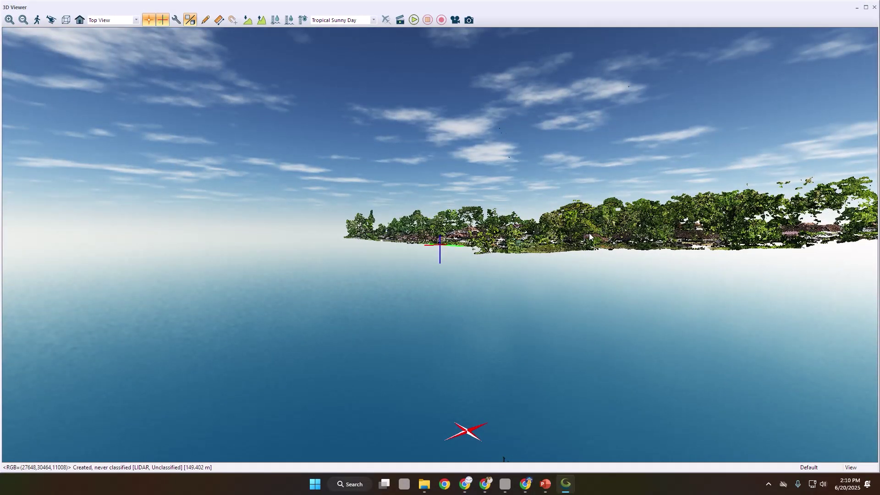
{"action": "mouse_move", "coordinate": [589, 232]}
{"action": "left_mouse_down"}
{"action": "mouse_move", "coordinate": [564, 236]}
{"action": "mouse_move", "coordinate": [641, 231]}
{"action": "mouse_move", "coordinate": [614, 249]}
{"action": "mouse_move", "coordinate": [582, 232]}
{"action": "left_mouse_up"}
{"action": "scroll", "coordinate": [614, 315], "scroll_direction": "down", "scroll_amount": 2}
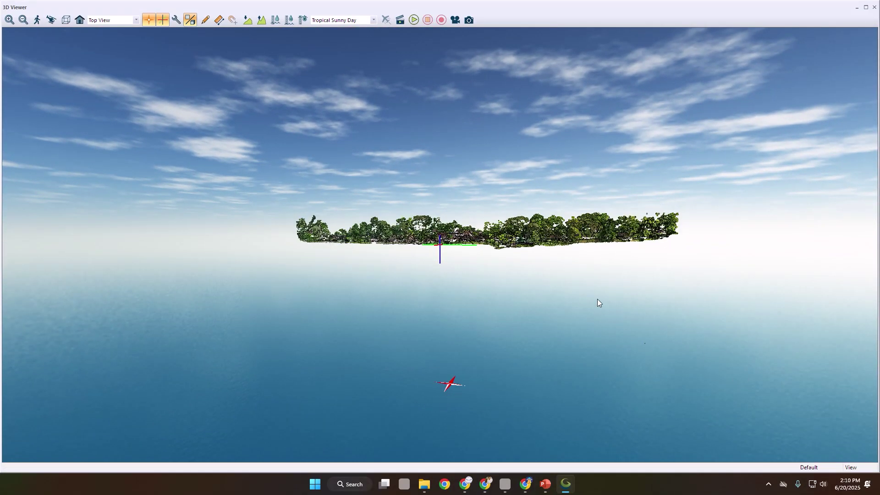
{"action": "scroll", "coordinate": [538, 247], "scroll_direction": "up", "scroll_amount": 4}
{"action": "left_click_drag", "start_coordinate": [556, 235], "coordinate": [584, 255]}
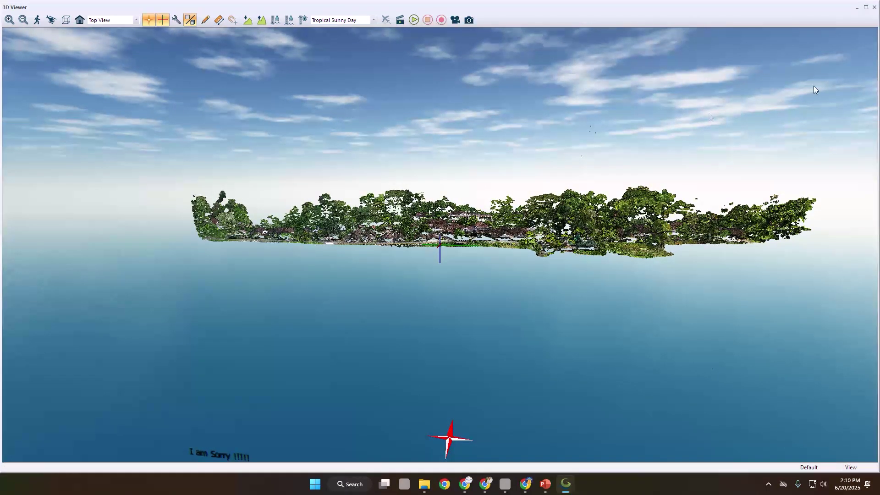
{"action": "left_click", "coordinate": [875, 8]}
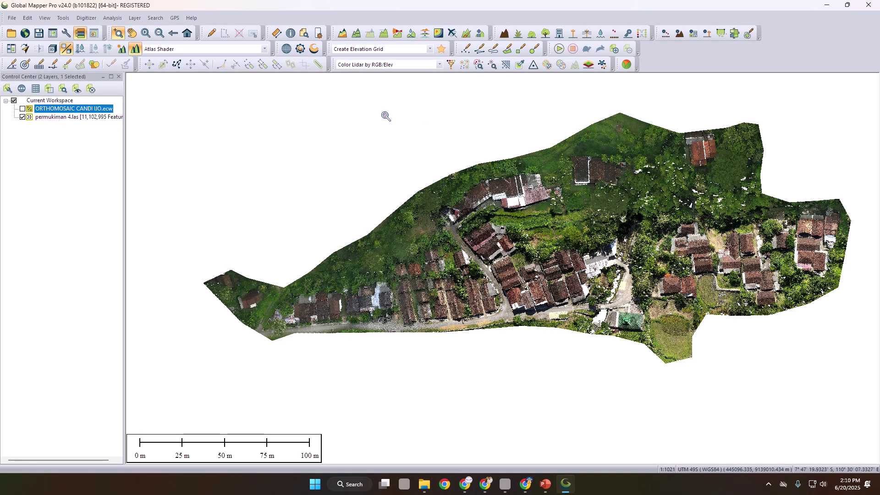
Start automatic noise point classification for permukiman 4.las with a local area base bin size of 10 meters
{"action": "left_click", "coordinate": [665, 39]}
{"action": "left_click_drag", "start_coordinate": [410, 136], "coordinate": [387, 96]}
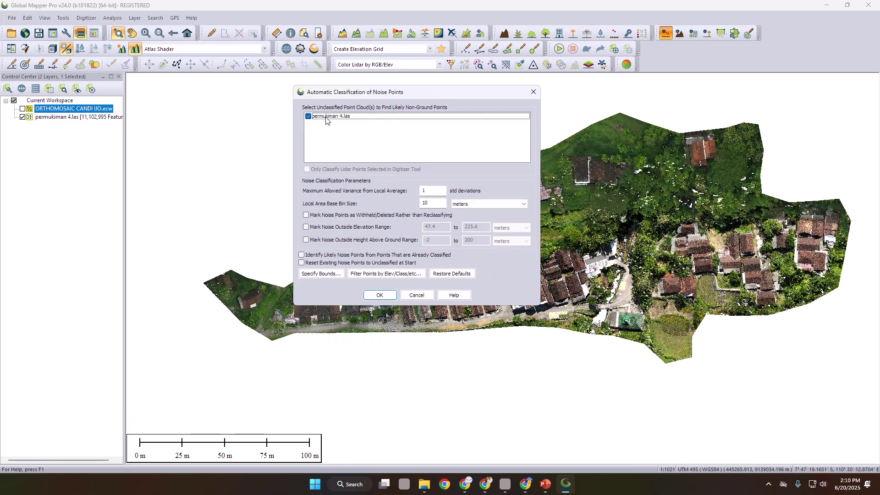
{"action": "left_click", "coordinate": [313, 119]}
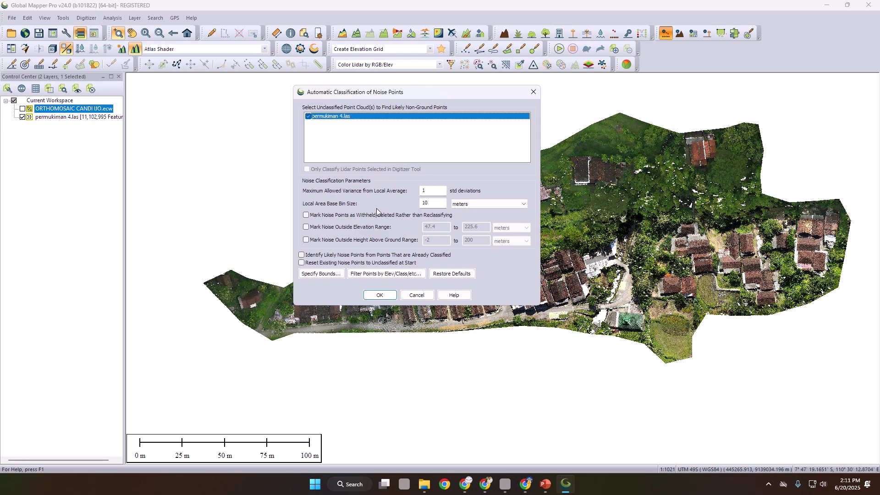
{"action": "left_click", "coordinate": [437, 203]}
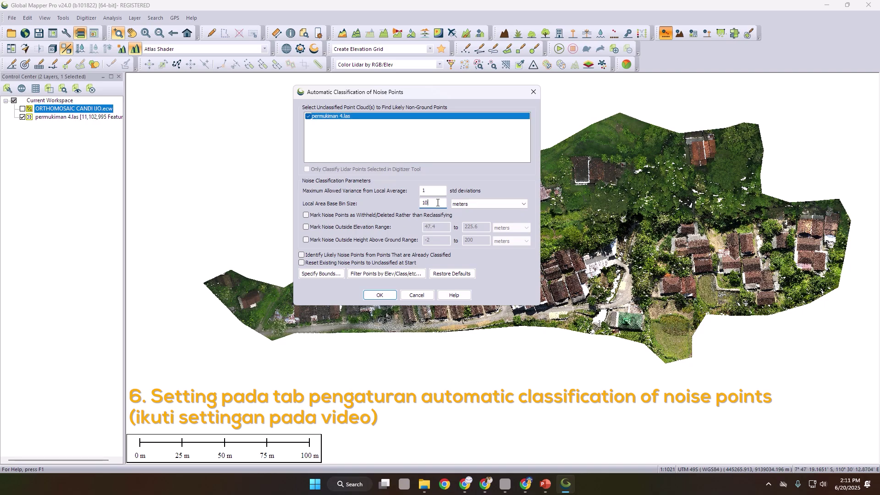
{"action": "left_click_drag", "start_coordinate": [437, 202], "coordinate": [389, 206]}
{"action": "type", "text": "10"}
{"action": "left_click_drag", "start_coordinate": [463, 93], "coordinate": [441, 125]}
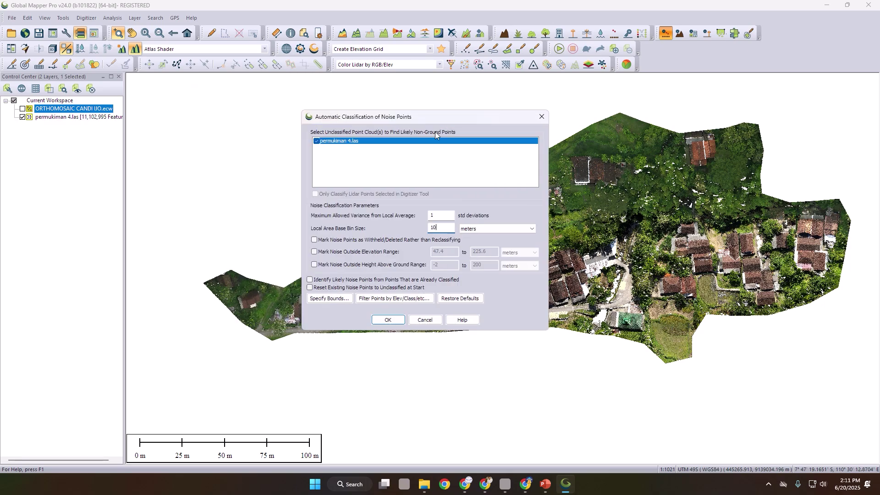
{"action": "left_click_drag", "start_coordinate": [440, 117], "coordinate": [413, 95]}
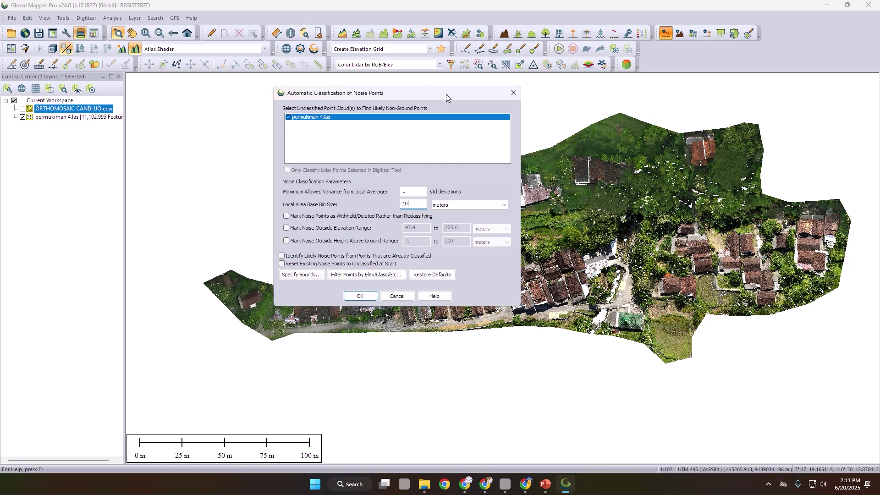
{"action": "mouse_move", "coordinate": [446, 95]}
{"action": "left_mouse_down"}
{"action": "mouse_move", "coordinate": [452, 103]}
{"action": "mouse_move", "coordinate": [454, 92]}
{"action": "left_mouse_up"}
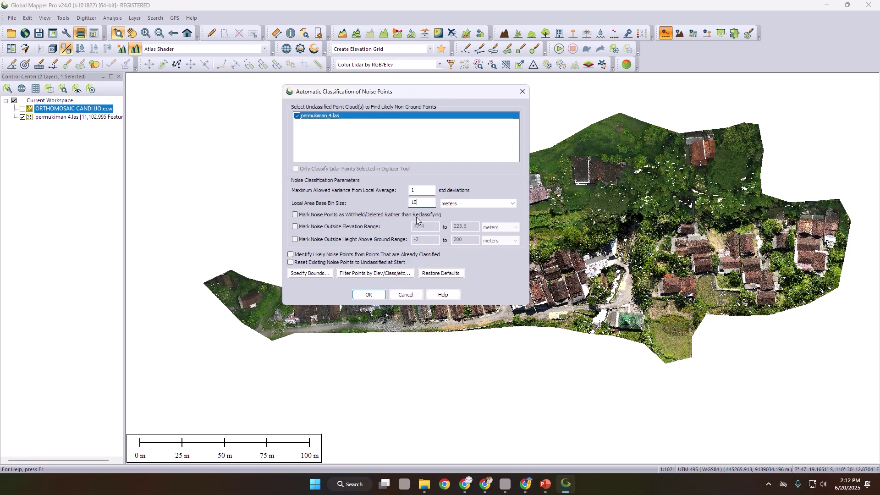
Set the noise classification to mark noise points as withheld/deleted rather than reclassifying them
{"action": "left_click", "coordinate": [315, 215]}
{"action": "left_click", "coordinate": [352, 217]}
{"action": "left_click_drag", "start_coordinate": [411, 94], "coordinate": [388, 98]}
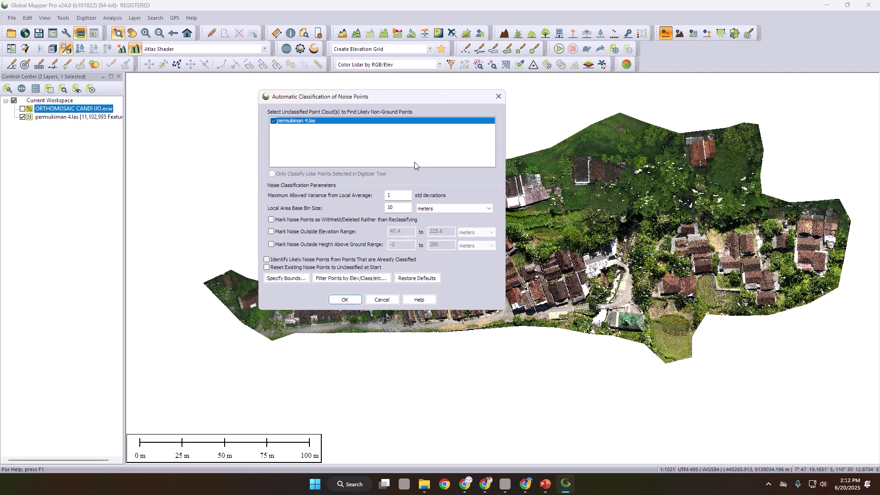
{"action": "left_click", "coordinate": [284, 222]}
{"action": "left_click_drag", "start_coordinate": [423, 97], "coordinate": [451, 111]}
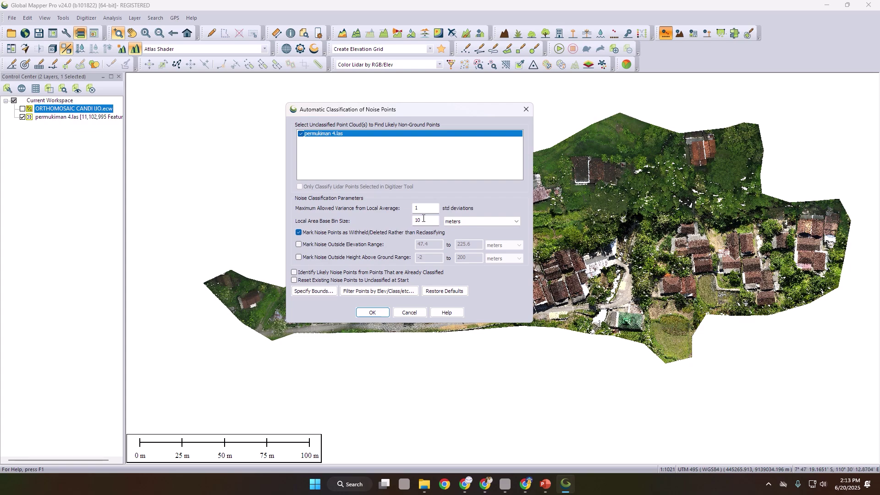
{"action": "left_click_drag", "start_coordinate": [477, 112], "coordinate": [450, 101]}
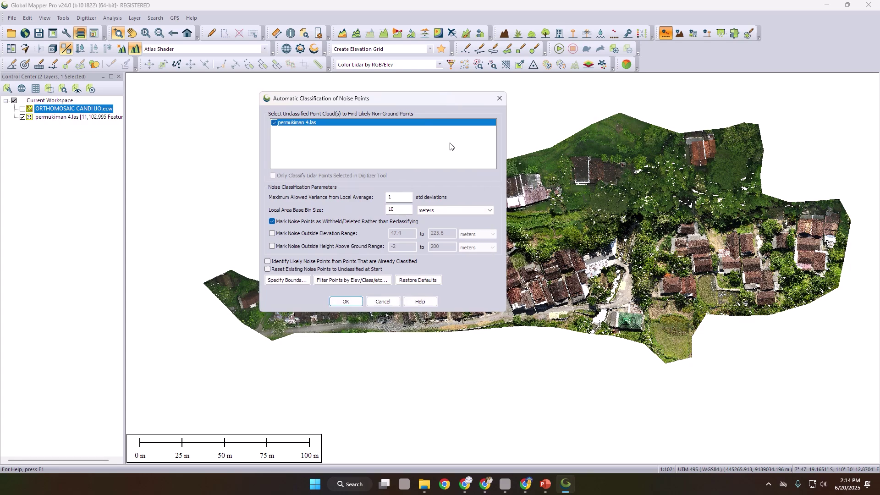
Run the noise classification on permukiman 4.las and acknowledge its result message
{"action": "left_click", "coordinate": [345, 303]}
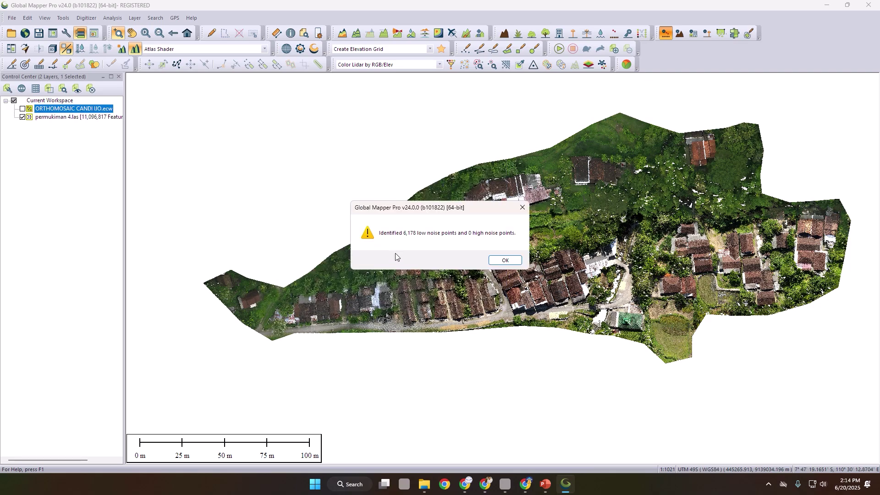
{"action": "left_click_drag", "start_coordinate": [456, 211], "coordinate": [446, 185]}
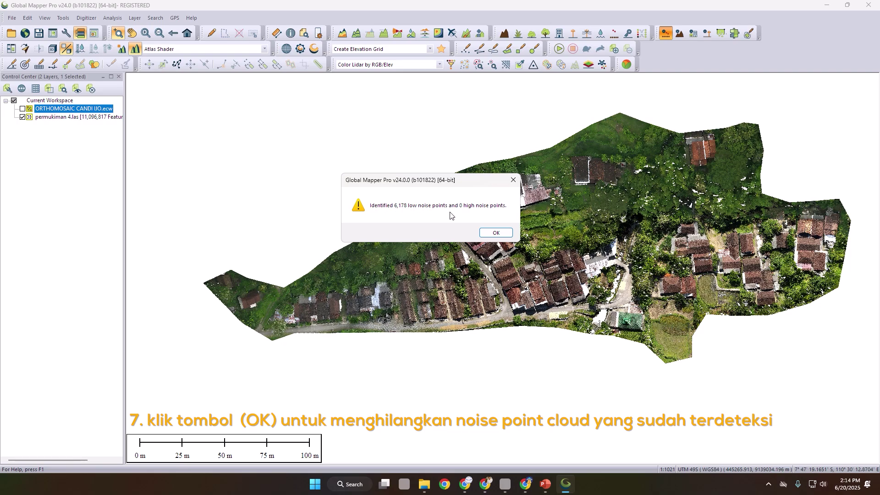
{"action": "left_click", "coordinate": [495, 233]}
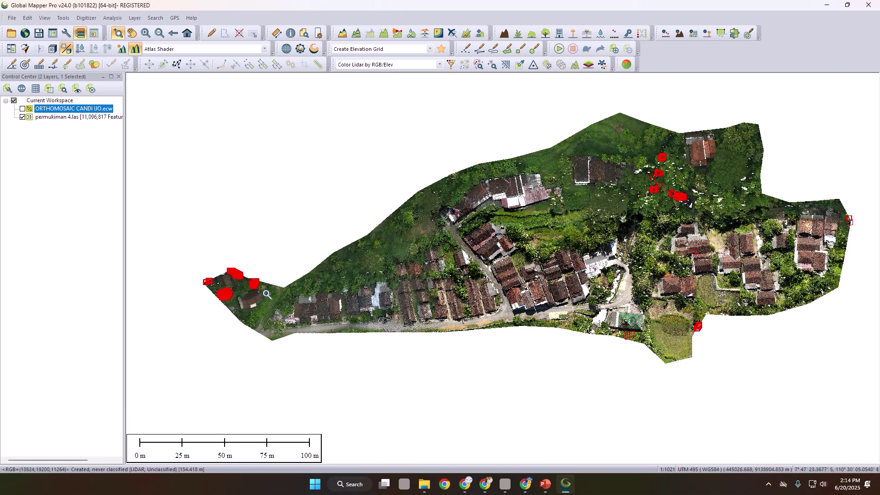
Examine the highlighted noise points up close at the western end of the cloud, then across its eastern part
{"action": "scroll", "coordinate": [212, 285], "scroll_direction": "up", "scroll_amount": 4}
{"action": "scroll", "coordinate": [212, 284], "scroll_direction": "up", "scroll_amount": 3}
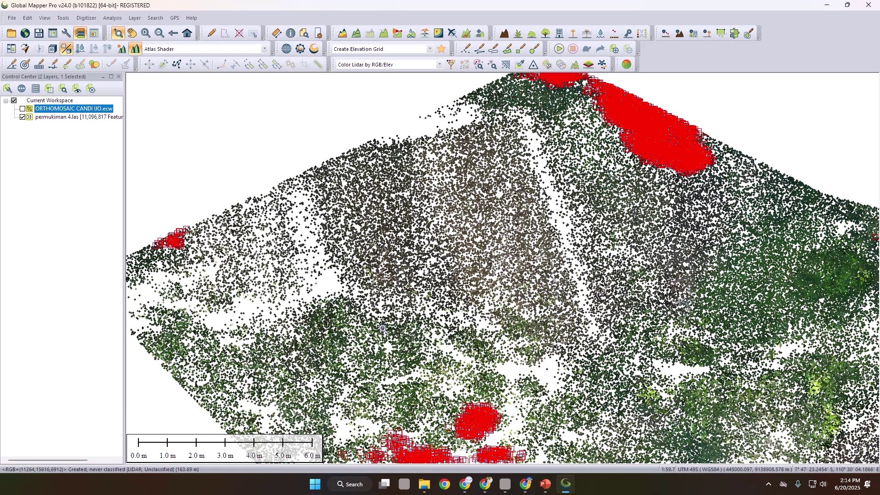
{"action": "scroll", "coordinate": [362, 317], "scroll_direction": "down", "scroll_amount": 2}
{"action": "scroll", "coordinate": [407, 413], "scroll_direction": "up", "scroll_amount": 6}
{"action": "scroll", "coordinate": [406, 413], "scroll_direction": "down", "scroll_amount": 5}
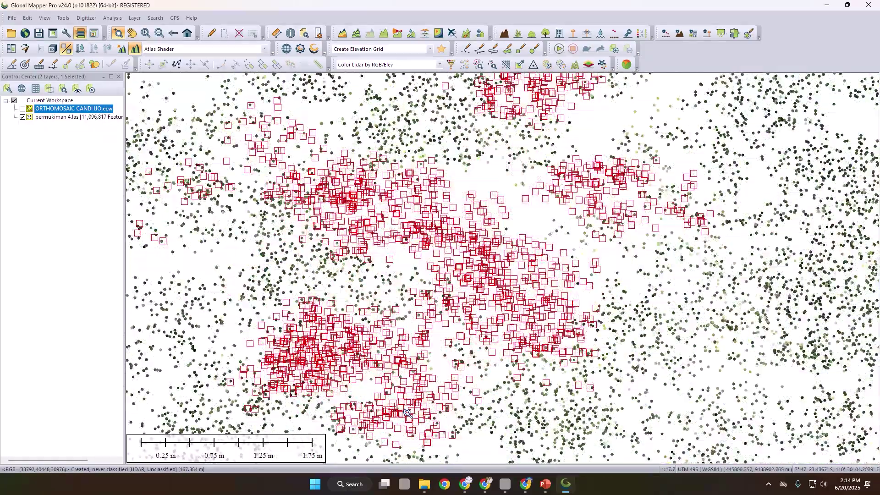
{"action": "scroll", "coordinate": [454, 296], "scroll_direction": "down", "scroll_amount": 3}
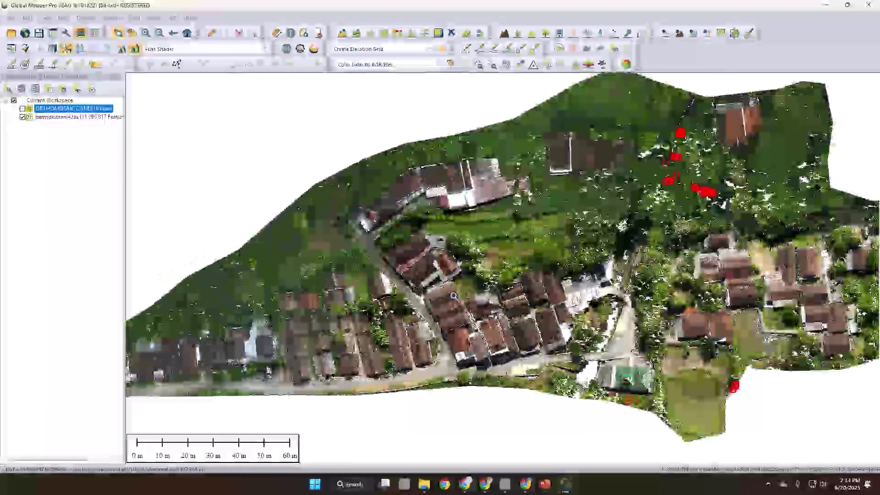
{"action": "left_click_drag", "start_coordinate": [453, 296], "coordinate": [290, 335]}
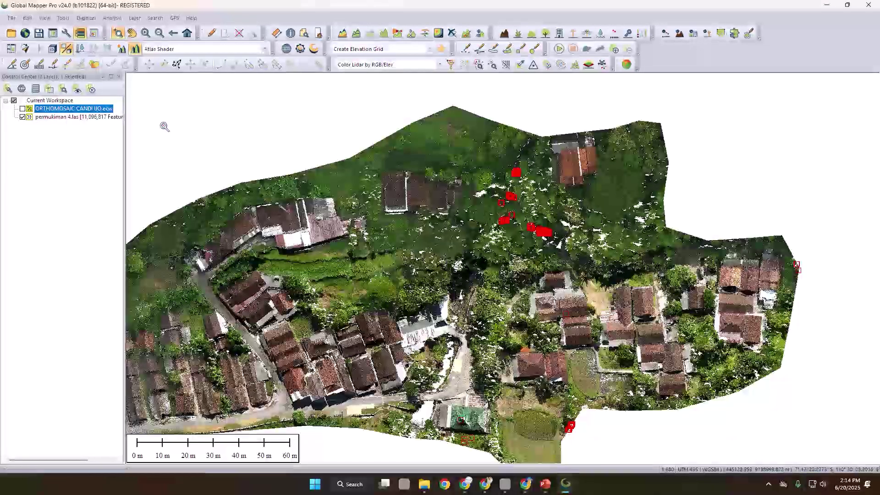
Inspect the cleaned point cloud in the 3D viewer from several angles for remaining noise points
{"action": "left_click", "coordinate": [53, 49]}
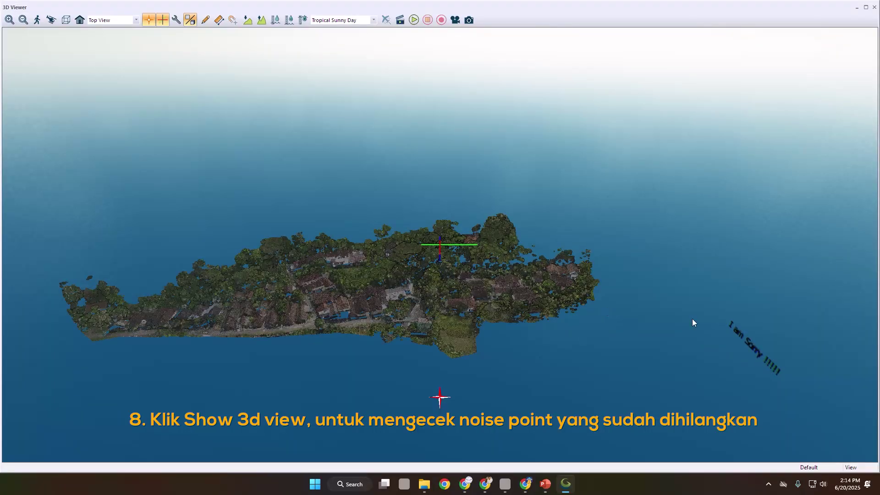
{"action": "mouse_move", "coordinate": [441, 344]}
{"action": "left_mouse_down"}
{"action": "mouse_move", "coordinate": [471, 295]}
{"action": "mouse_move", "coordinate": [266, 254]}
{"action": "mouse_move", "coordinate": [384, 240]}
{"action": "mouse_move", "coordinate": [413, 248]}
{"action": "mouse_move", "coordinate": [190, 255]}
{"action": "mouse_move", "coordinate": [351, 290]}
{"action": "mouse_move", "coordinate": [348, 347]}
{"action": "left_mouse_up"}
{"action": "left_click_drag", "start_coordinate": [269, 294], "coordinate": [473, 247]}
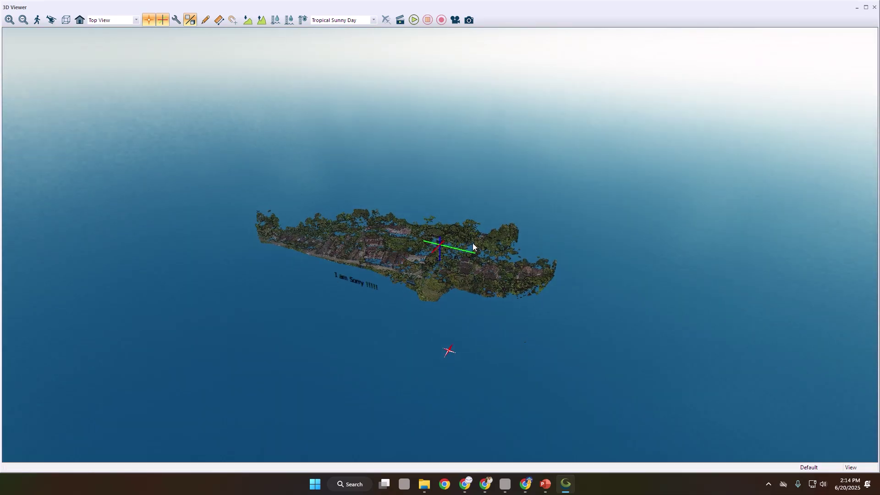
{"action": "scroll", "coordinate": [472, 246], "scroll_direction": "up", "scroll_amount": 5}
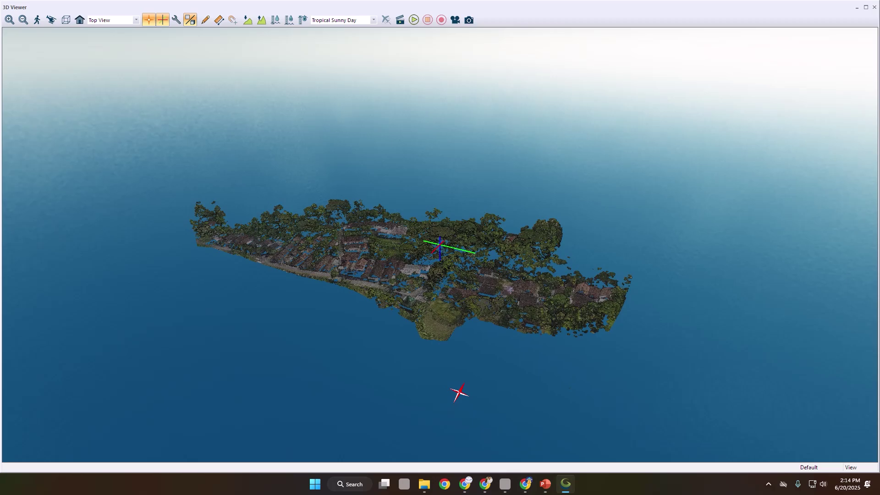